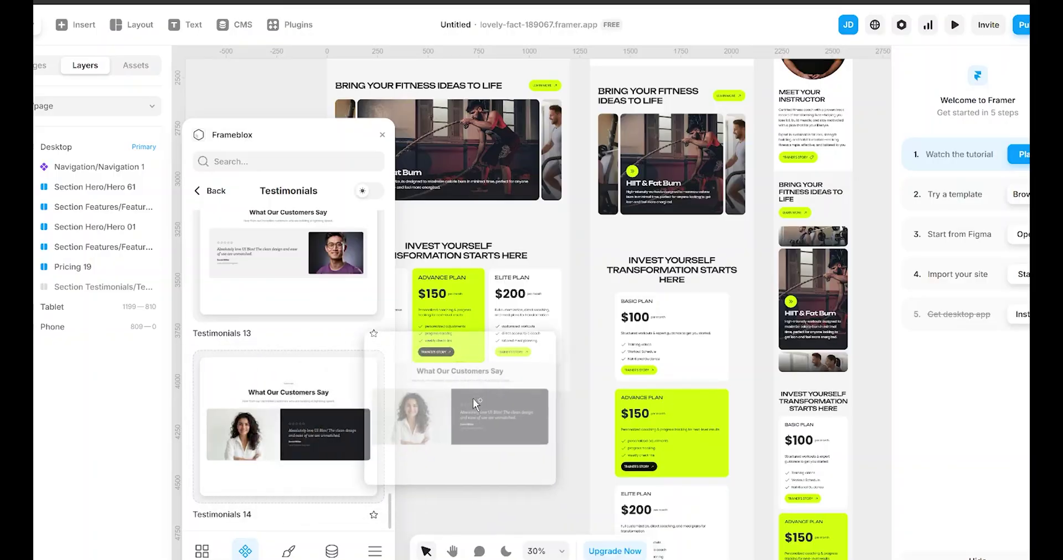
Place a Frameblox Testimonials card with the trainer's quote below Pricing 19 and select it.
drag(473, 399, 473, 378)
scroll(654, 326, up, 3)
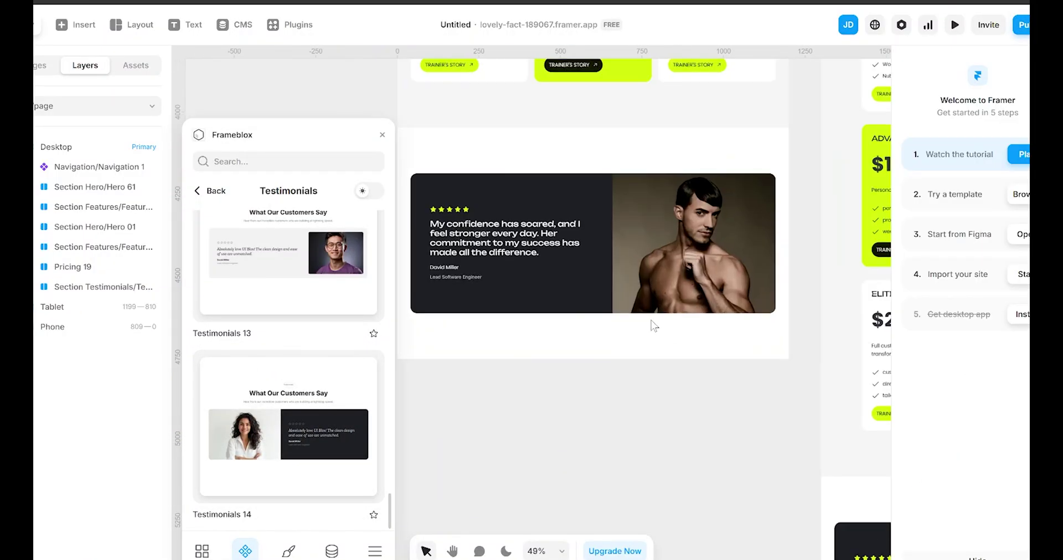
scroll(654, 325, down, 1)
scroll(619, 407, up, 1)
click(593, 180)
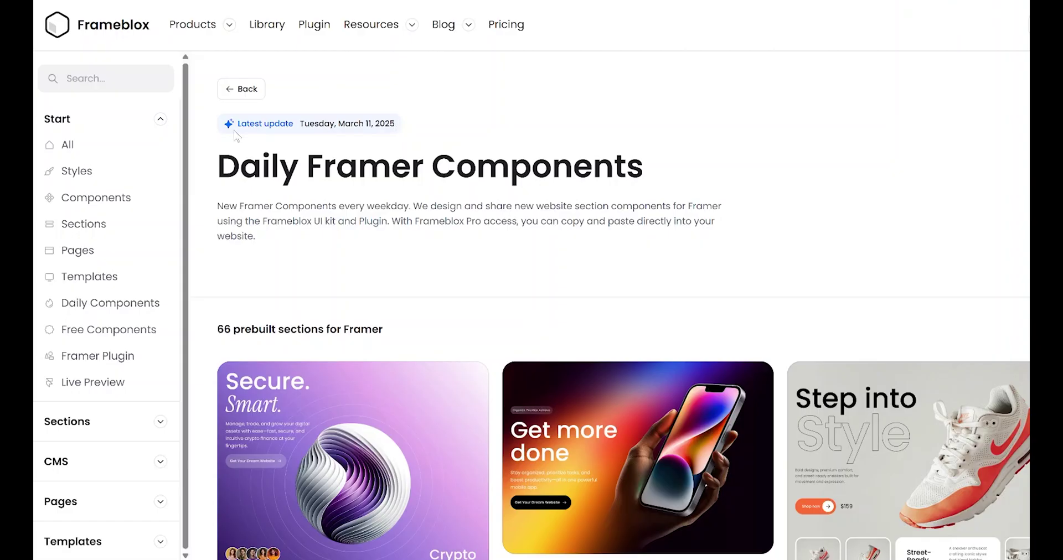
Scroll down through the hero section cards in the Daily Framer Components gallery.
scroll(609, 305, down, 20)
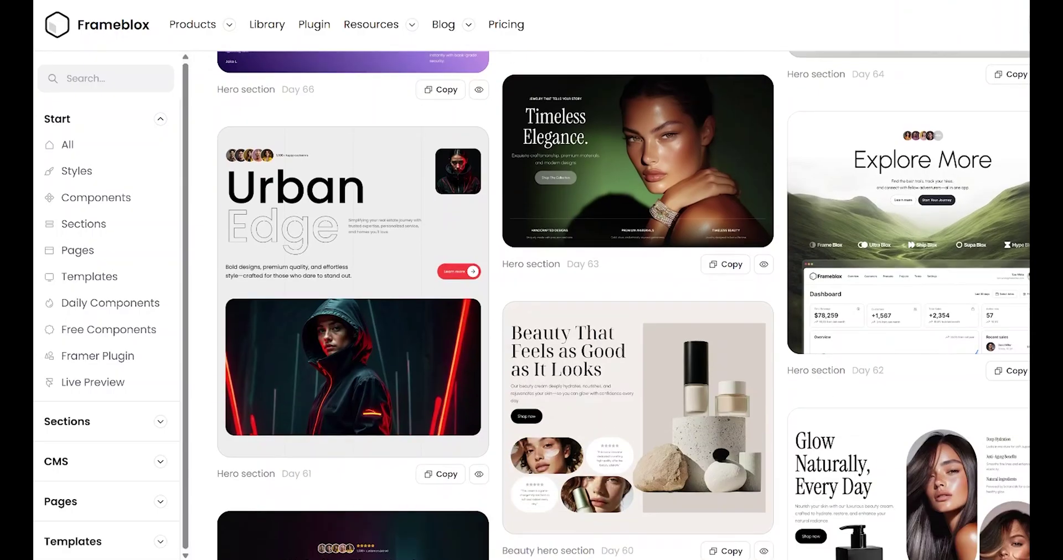
scroll(623, 305, down, 20)
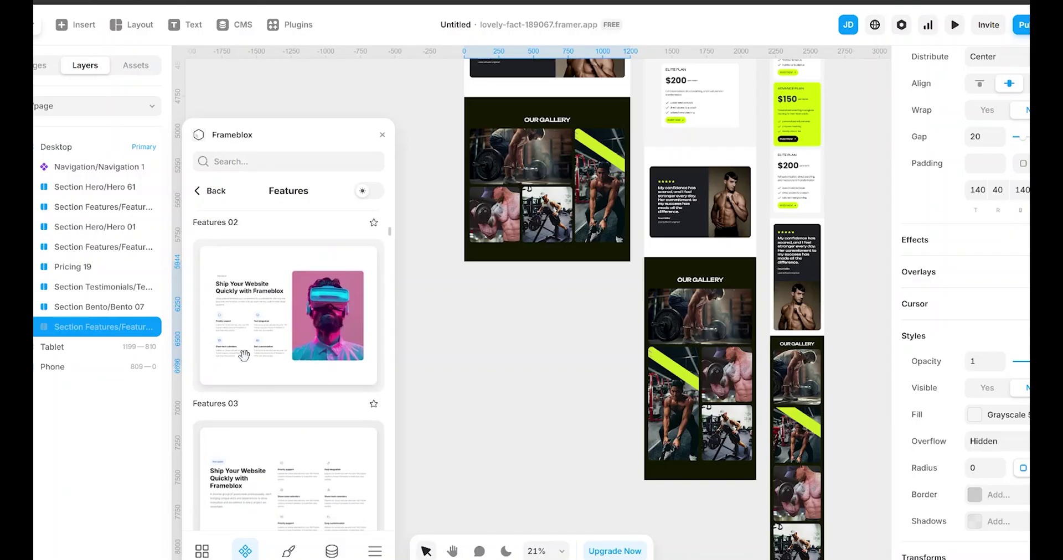
Drop the Features 04 'Eat delicious meal' section onto the canvas below the gallery.
scroll(244, 359, up, 1)
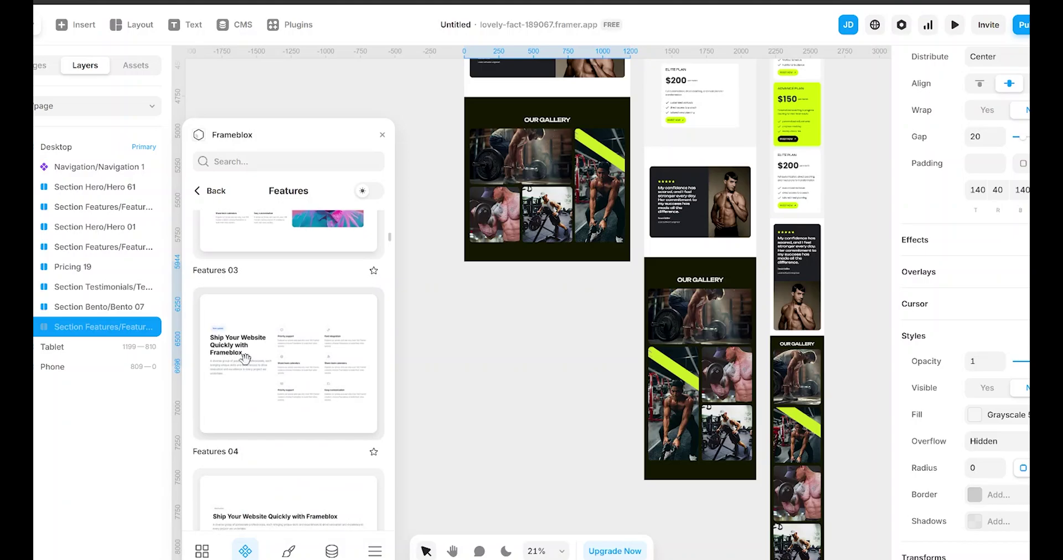
scroll(246, 338, down, 2)
drag(418, 323, 557, 266)
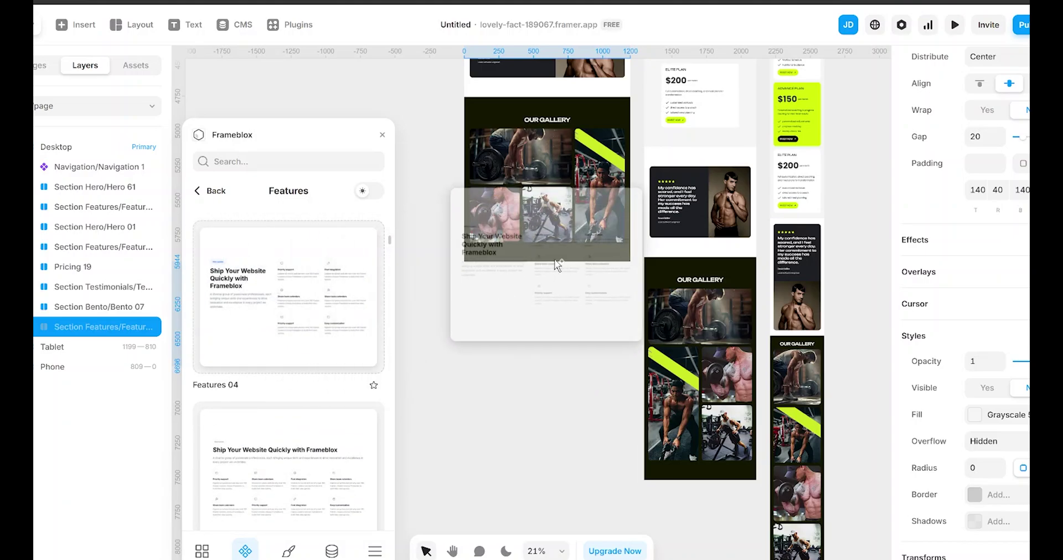
Select the meal section's first Card and set its icon Name to Trophy.
scroll(560, 255, up, 3)
click(579, 332)
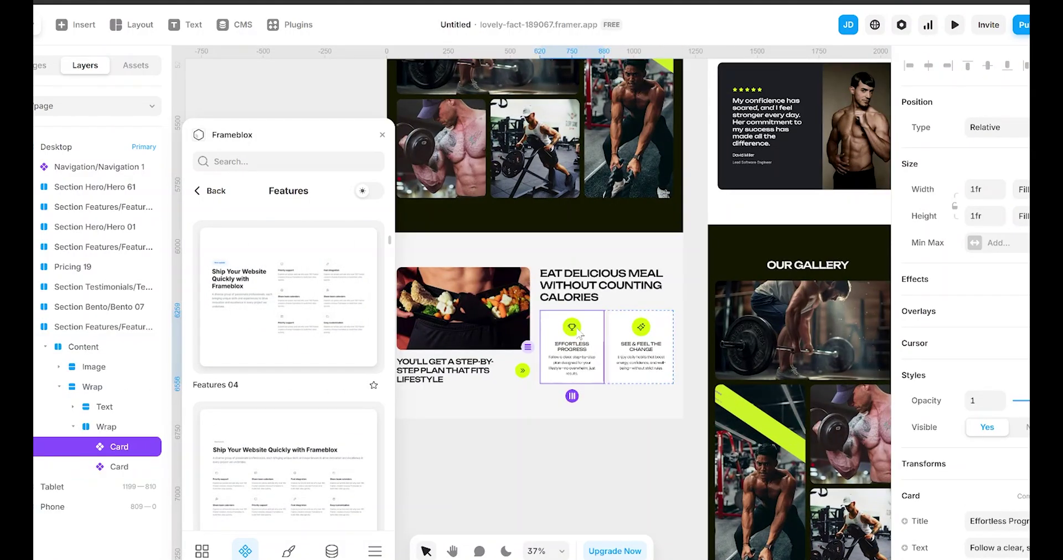
scroll(1017, 526, down, 2)
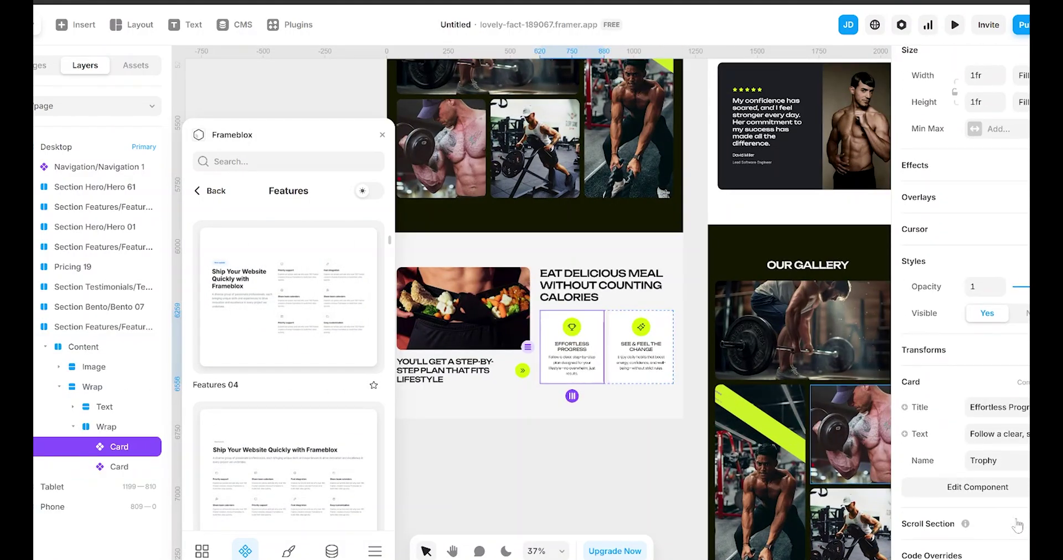
click(1005, 465)
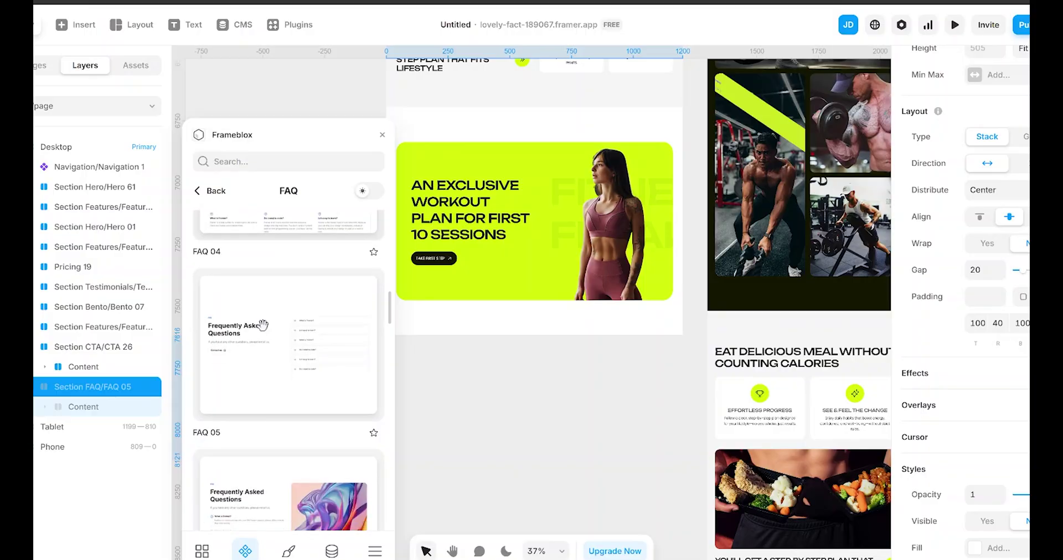
Drag the FAQ 05 section from the Frameblox panel onto the page.
scroll(260, 316, down, 2)
drag(462, 358, 523, 338)
scroll(554, 343, down, 3)
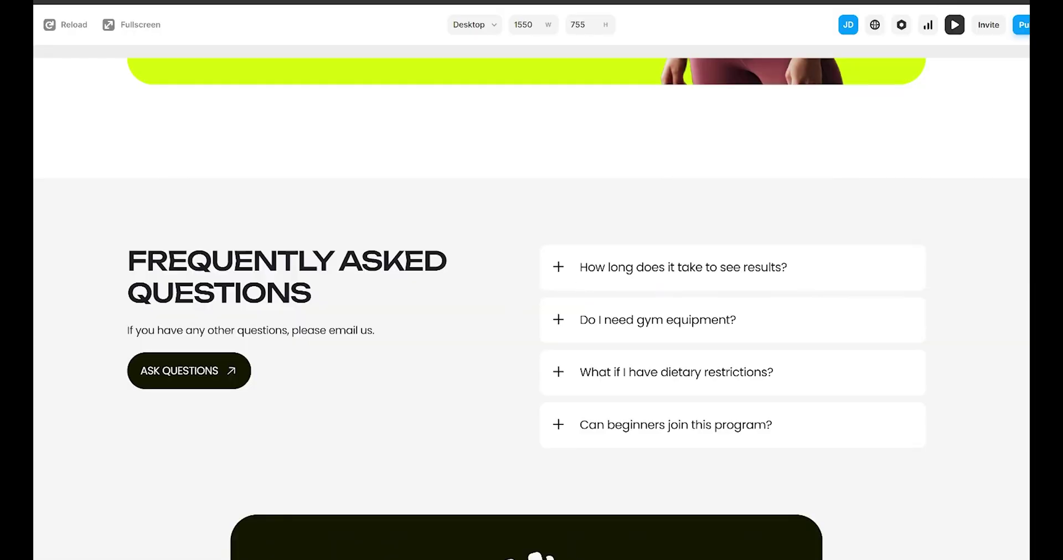
In preview, expand and collapse the first question, then expand the second question.
click(599, 286)
click(600, 286)
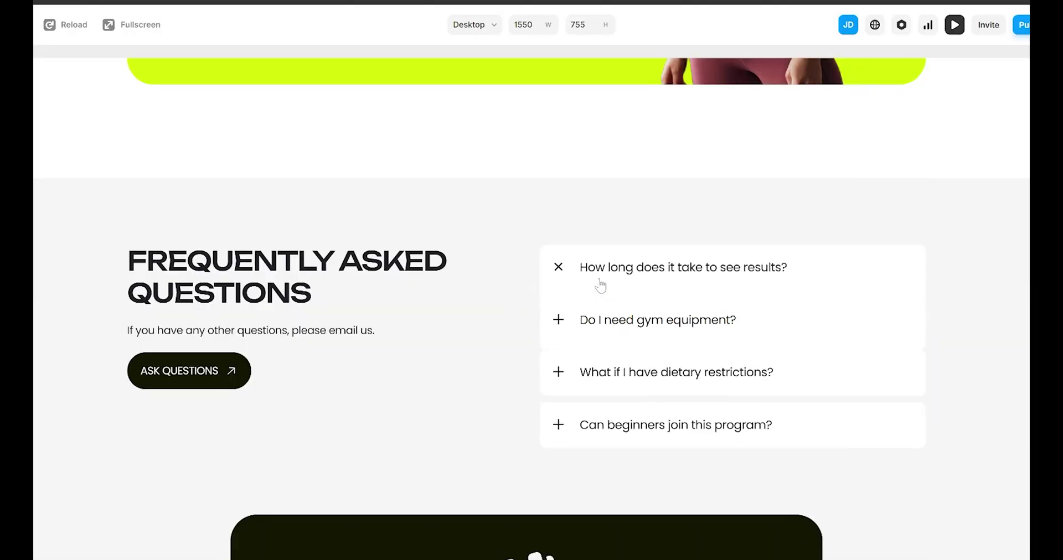
click(605, 312)
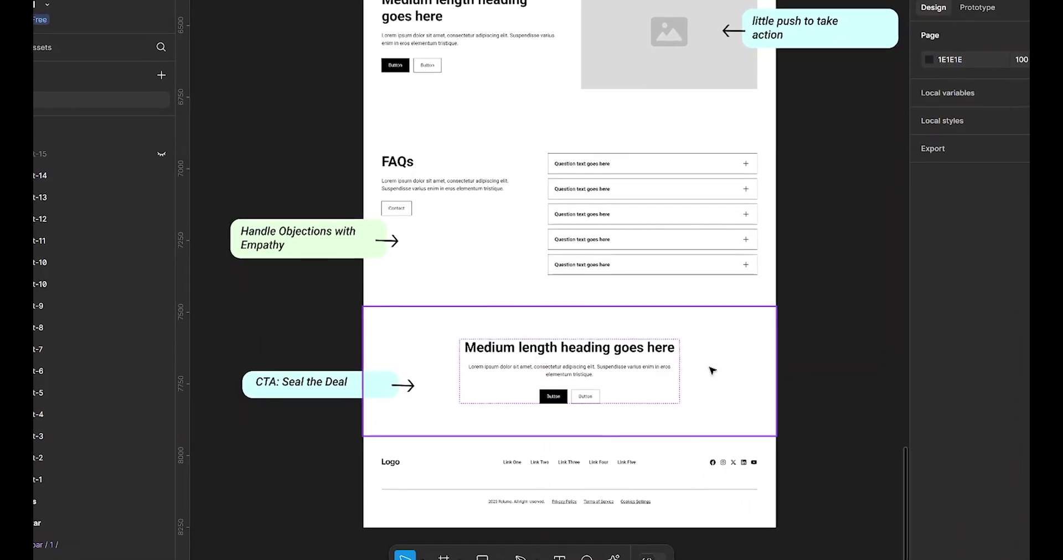
click(311, 387)
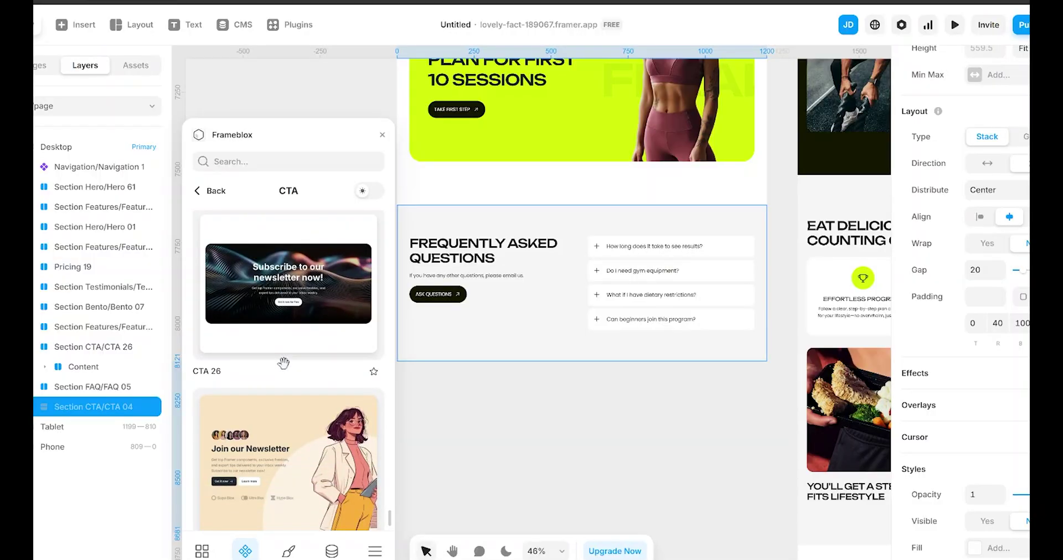
Place CTA 26 'Your dream body starts with the first step' below the FAQ and preview it.
scroll(283, 363, up, 2)
drag(257, 343, 608, 352)
key(ctrl+p)
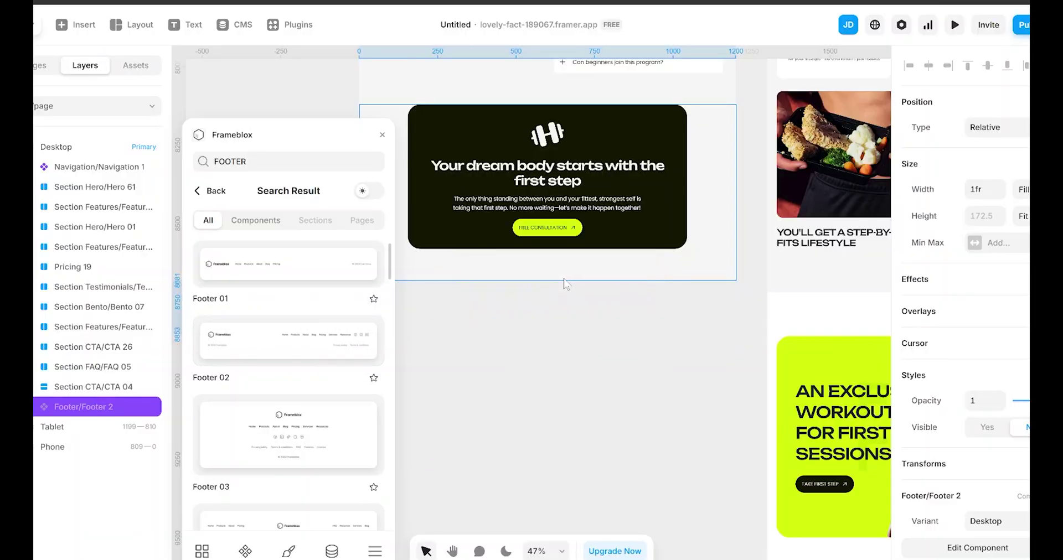
Inspect Footer 2's desktop, tablet and phone variants, then preview the FitOx site from the hero.
double_click(564, 280)
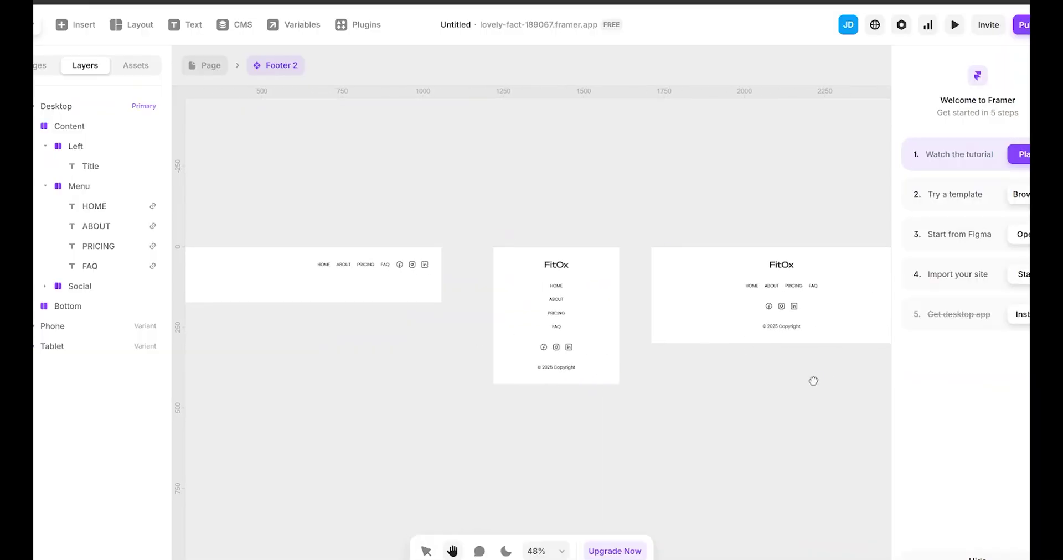
scroll(813, 381, right, 4)
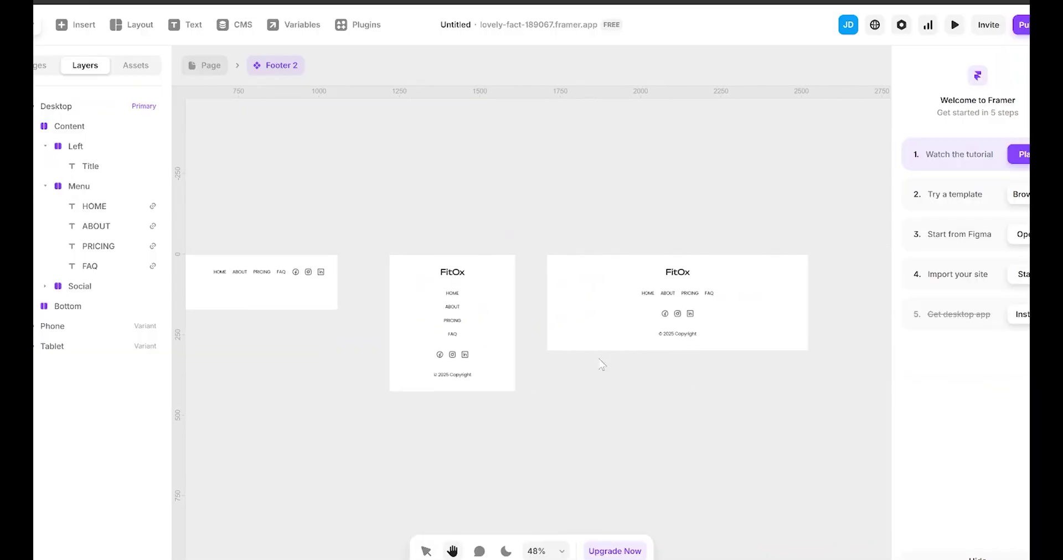
key(ctrl+p)
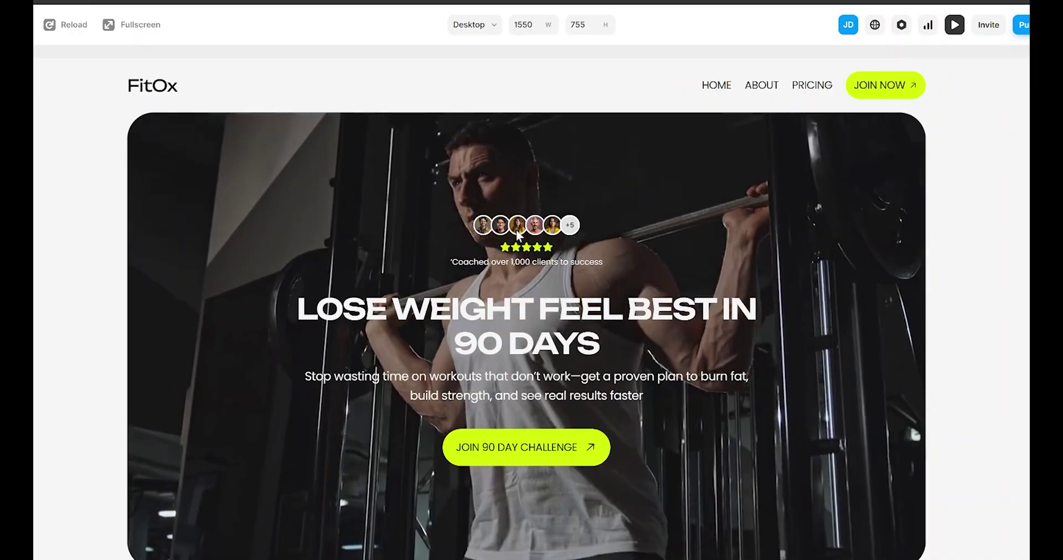
scroll(517, 237, down, 15)
scroll(516, 234, down, 20)
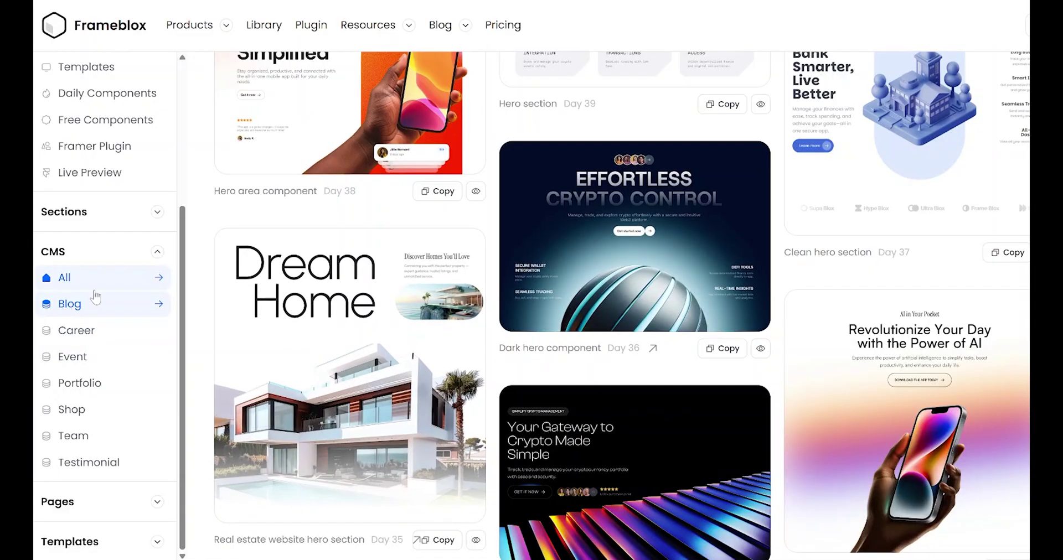
Show the CMS Blog components, browse the blog sections grid, and open Blog 10.
click(95, 312)
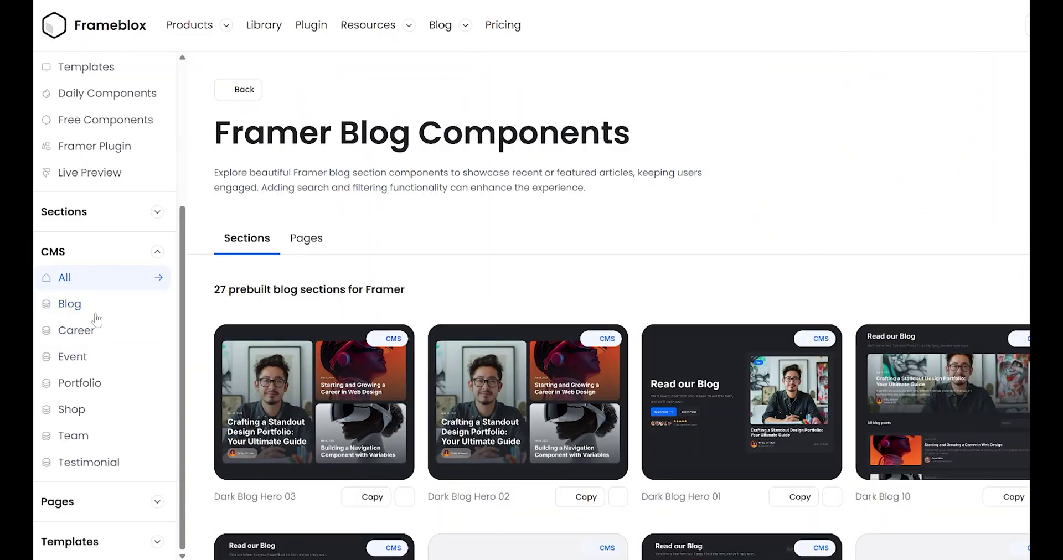
scroll(715, 407, down, 3)
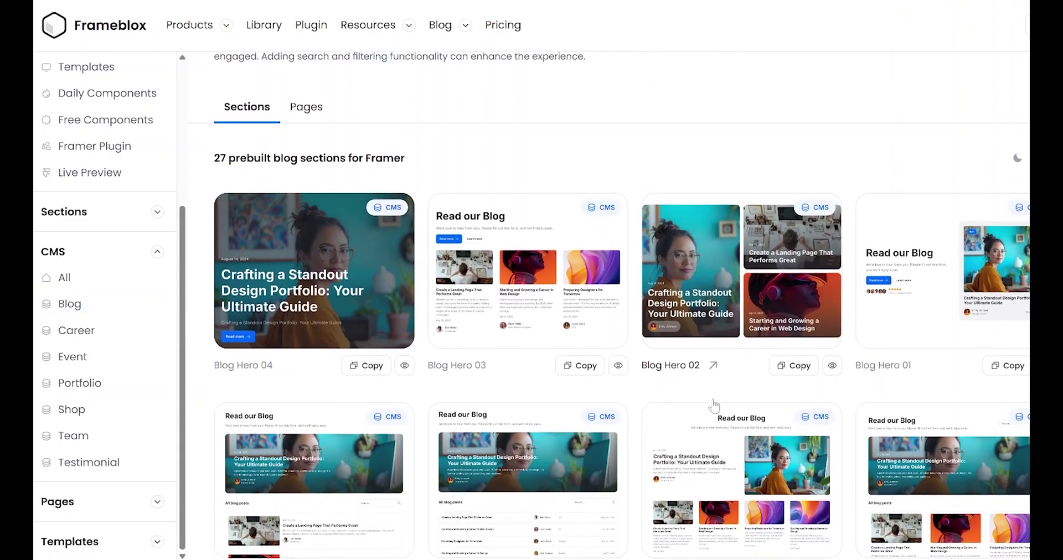
scroll(308, 388, down, 2)
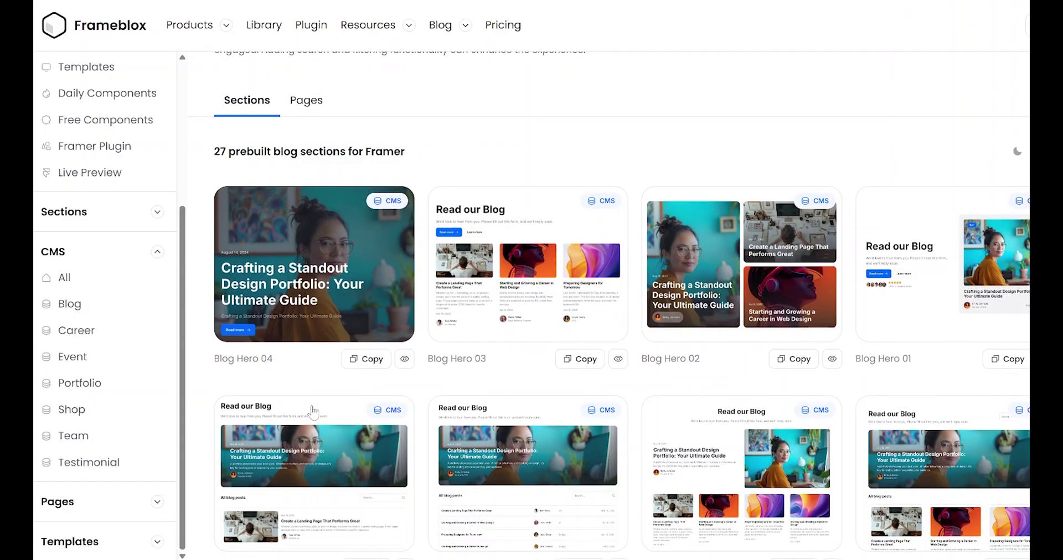
click(321, 440)
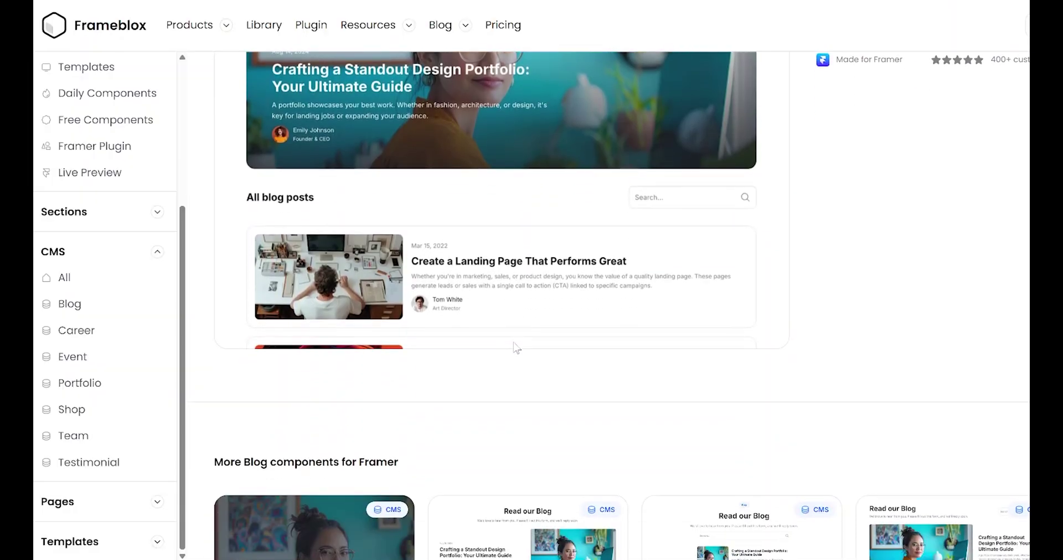
Open the 'Create a Landing Page That Performs Great' post from All blog posts and scroll through it.
scroll(515, 348, down, 3)
scroll(515, 348, up, 2)
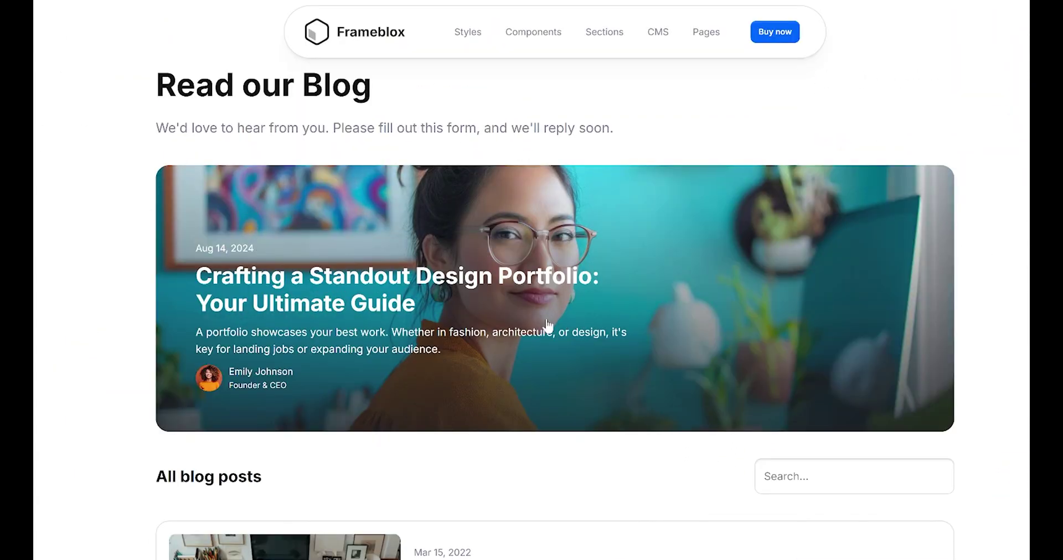
scroll(547, 326, down, 6)
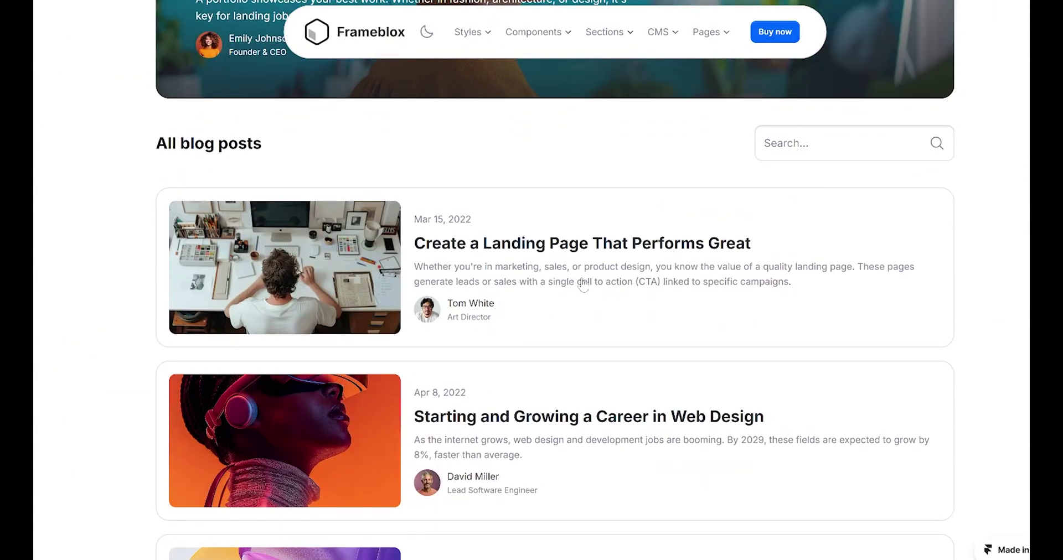
click(569, 306)
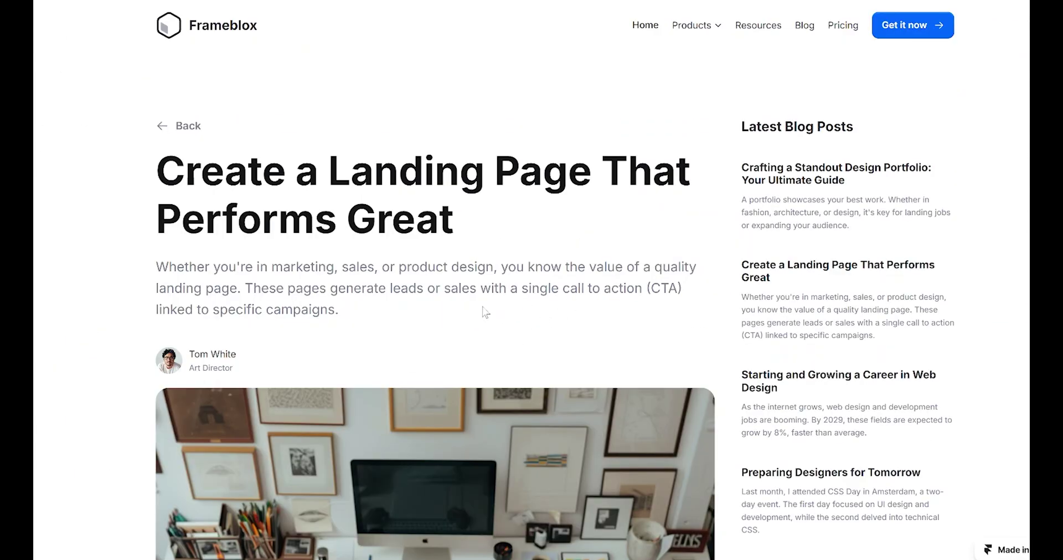
scroll(501, 317, down, 14)
scroll(787, 333, down, 20)
scroll(787, 332, down, 5)
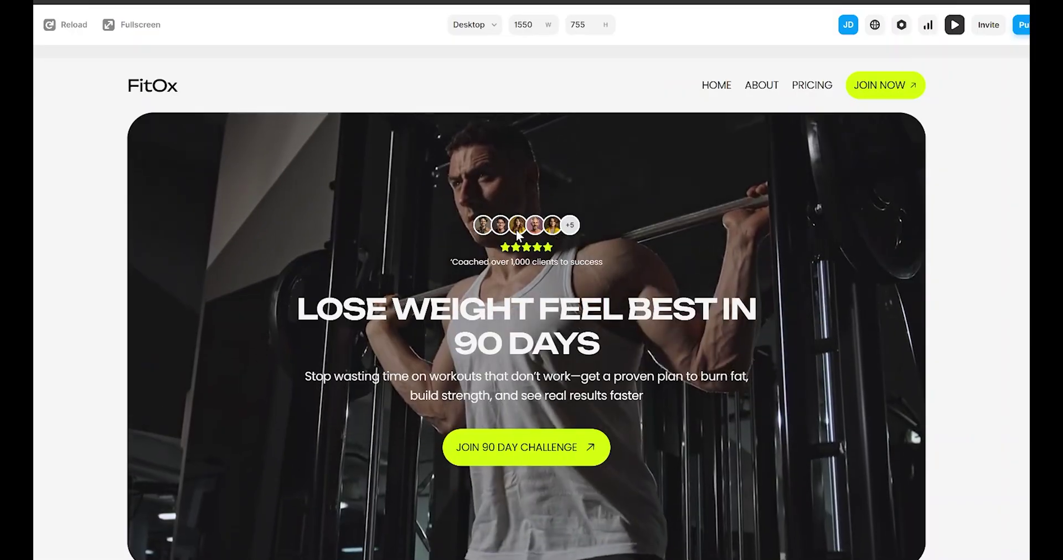
Scroll the FitOx preview from the hero down to the closing CTA and footer.
scroll(517, 235, down, 20)
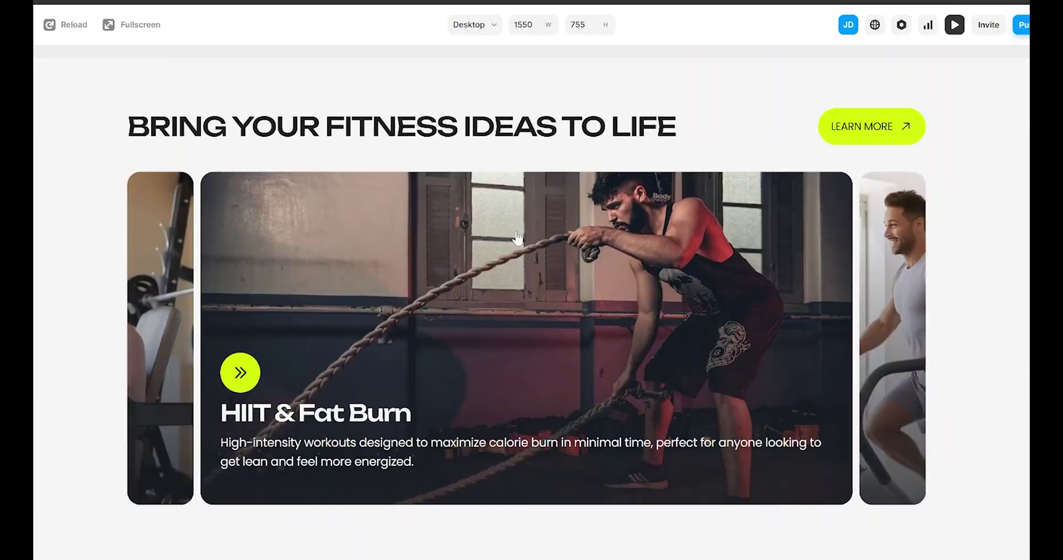
scroll(517, 238, down, 20)
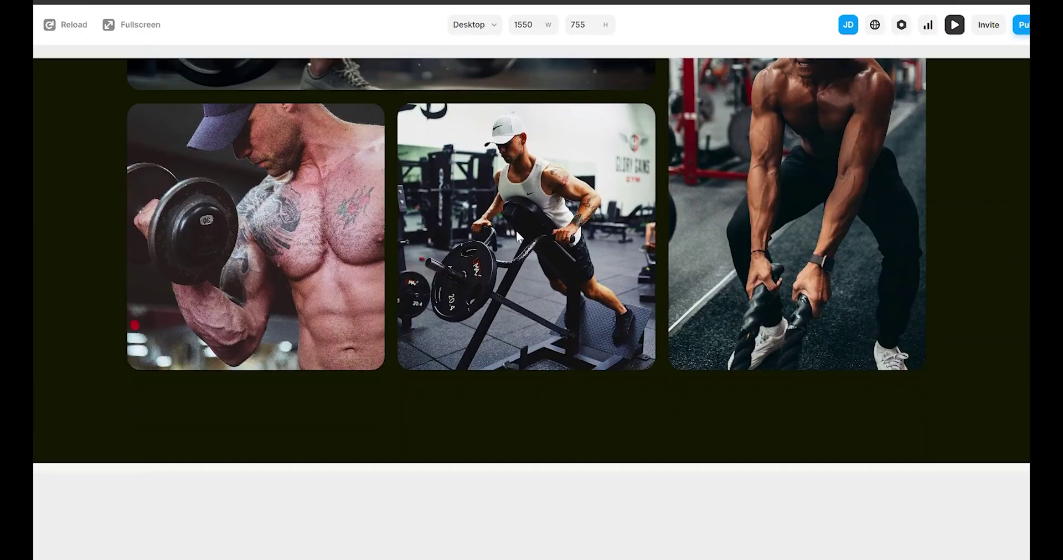
scroll(516, 236, down, 20)
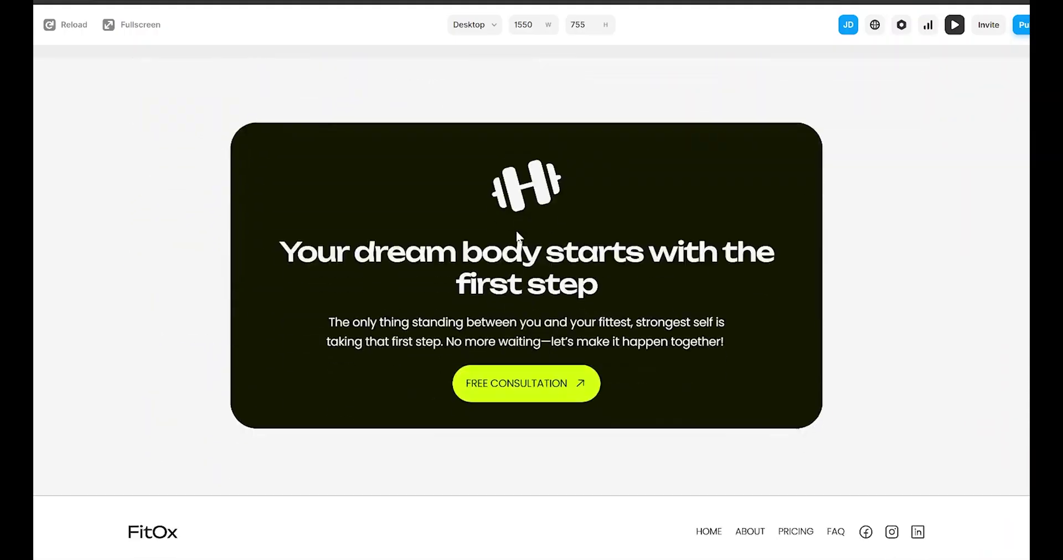